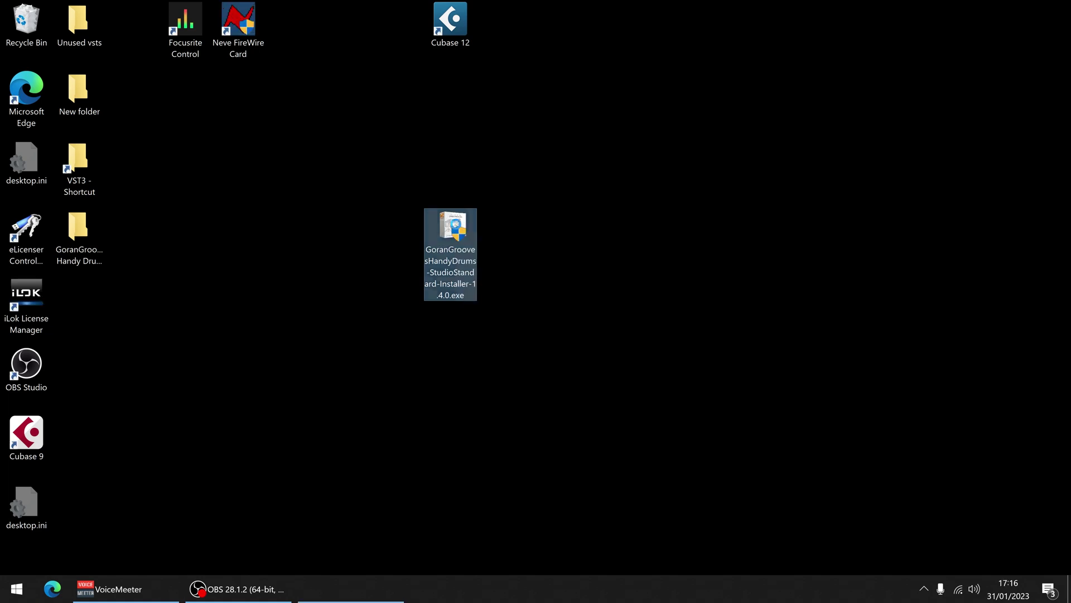
# Launch the Handy Drums Studio Standard installer, pass the welcome page and accept the licence.
pyautogui.doubleClick(457, 225)
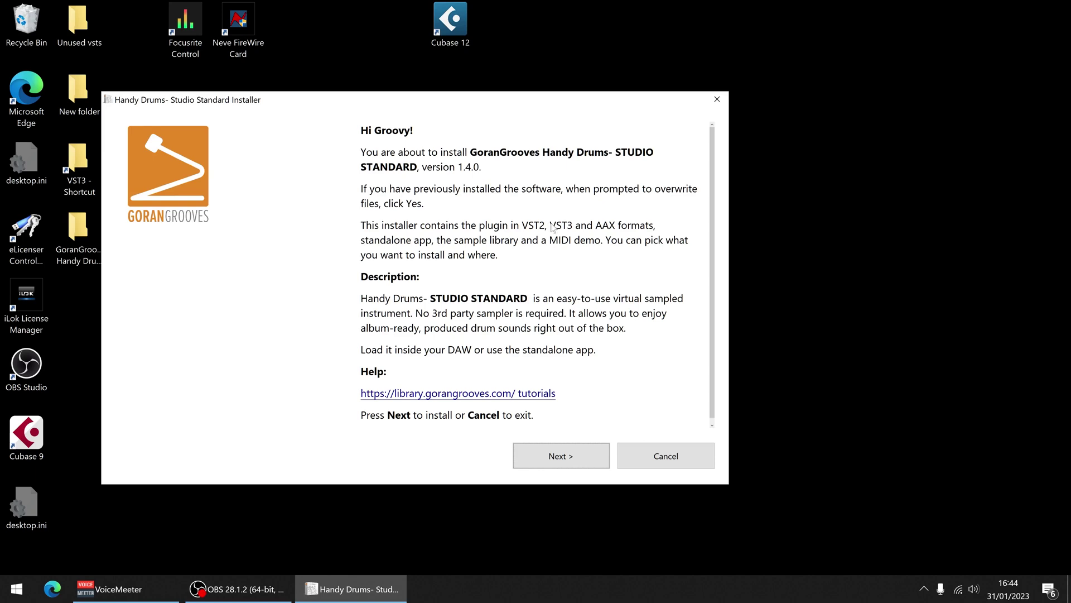
pyautogui.click(569, 455)
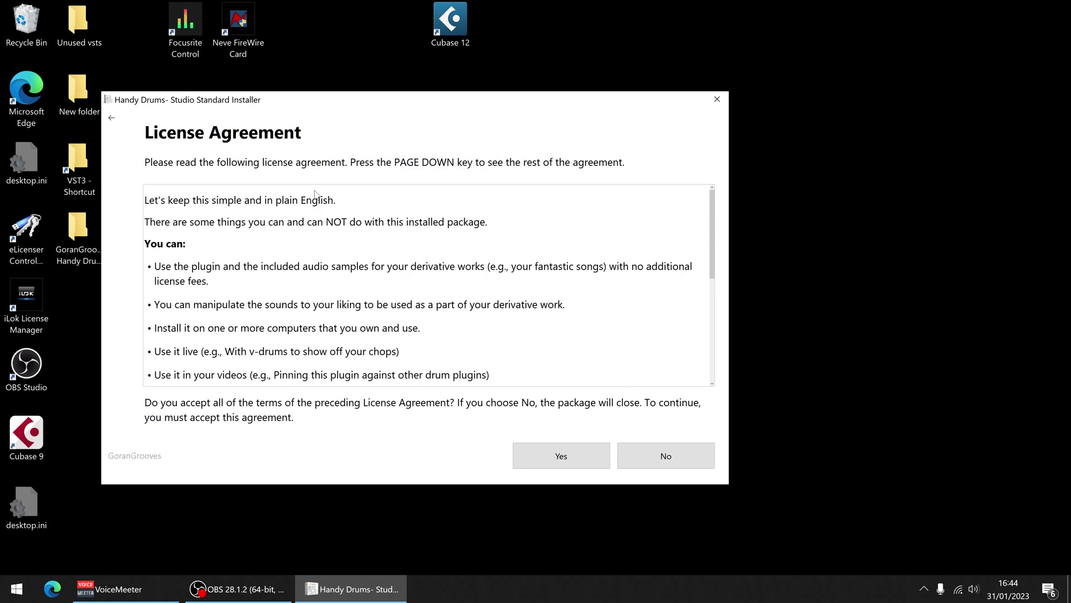
pyautogui.click(561, 455)
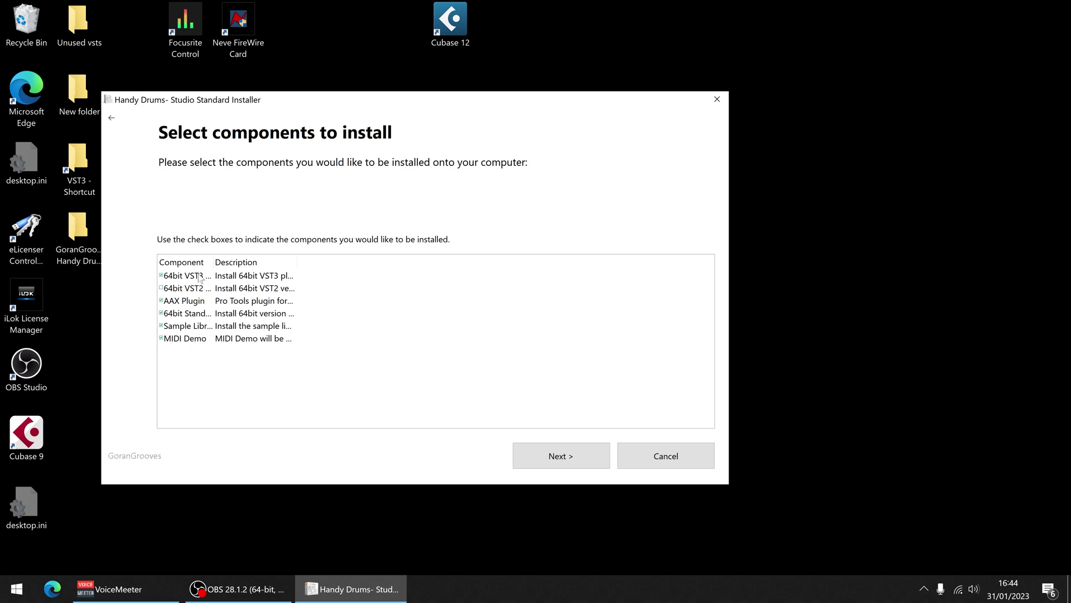
# Review the VST3, AAX, Standalone, Sample Library and MIDI Demo components, widening the column, and continue.
pyautogui.click(163, 279)
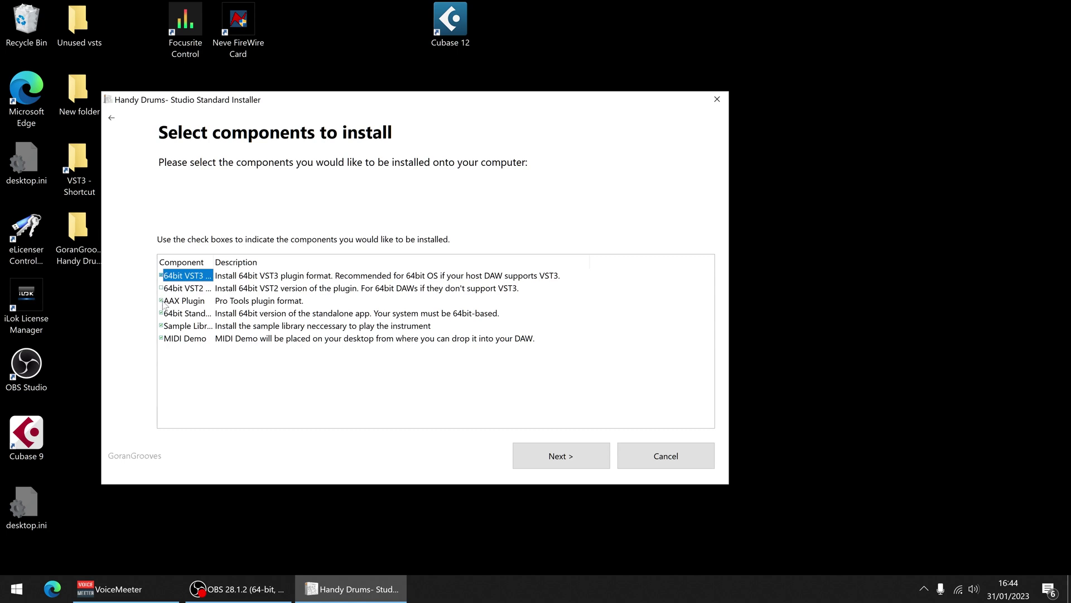
pyautogui.click(162, 302)
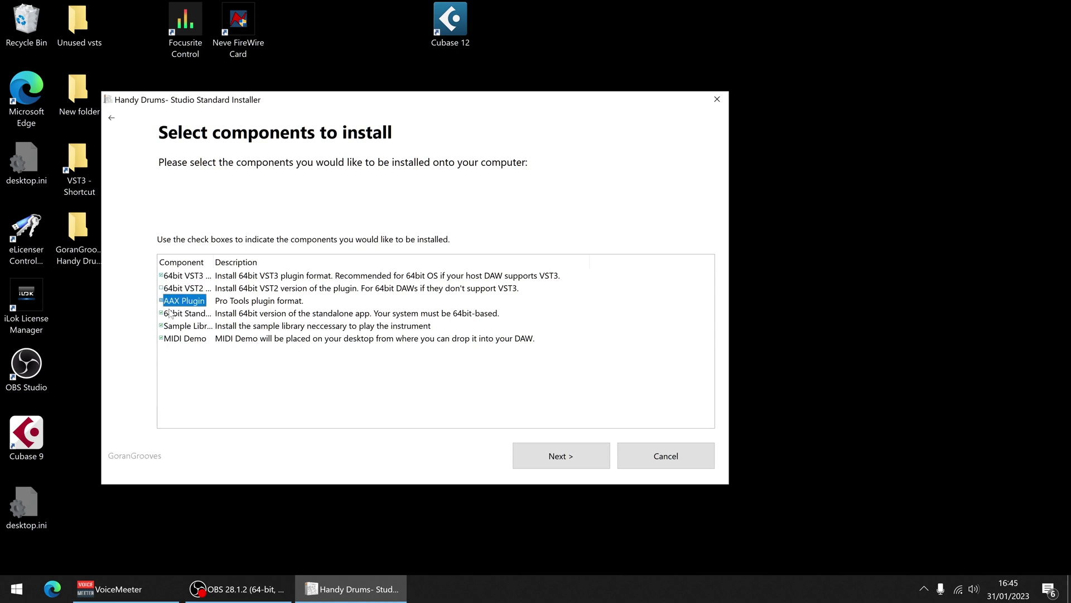
pyautogui.click(163, 315)
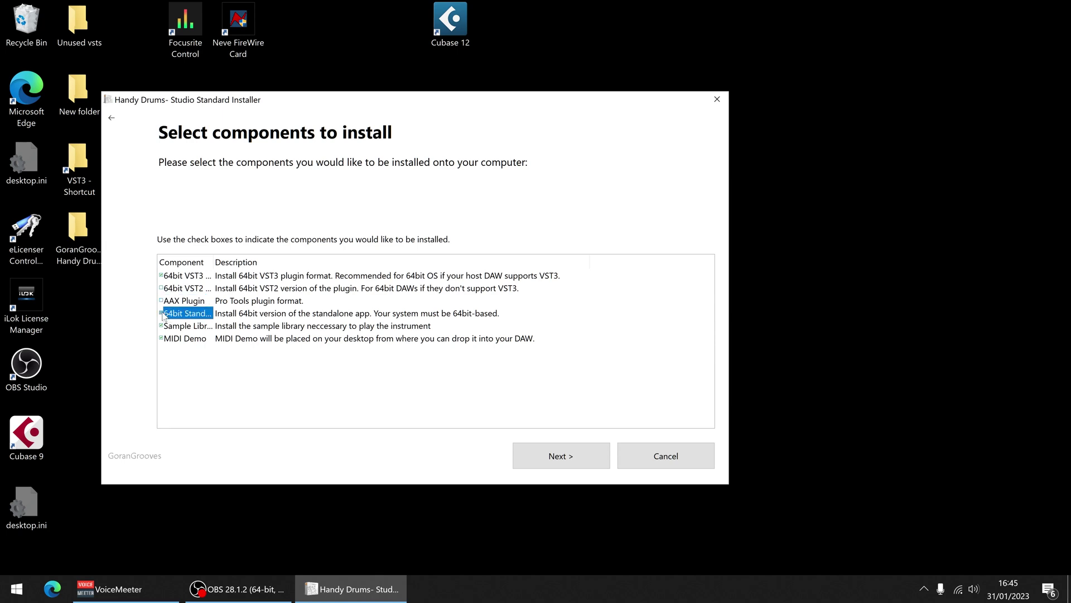
pyautogui.moveTo(213, 263); pyautogui.dragTo(281, 264)
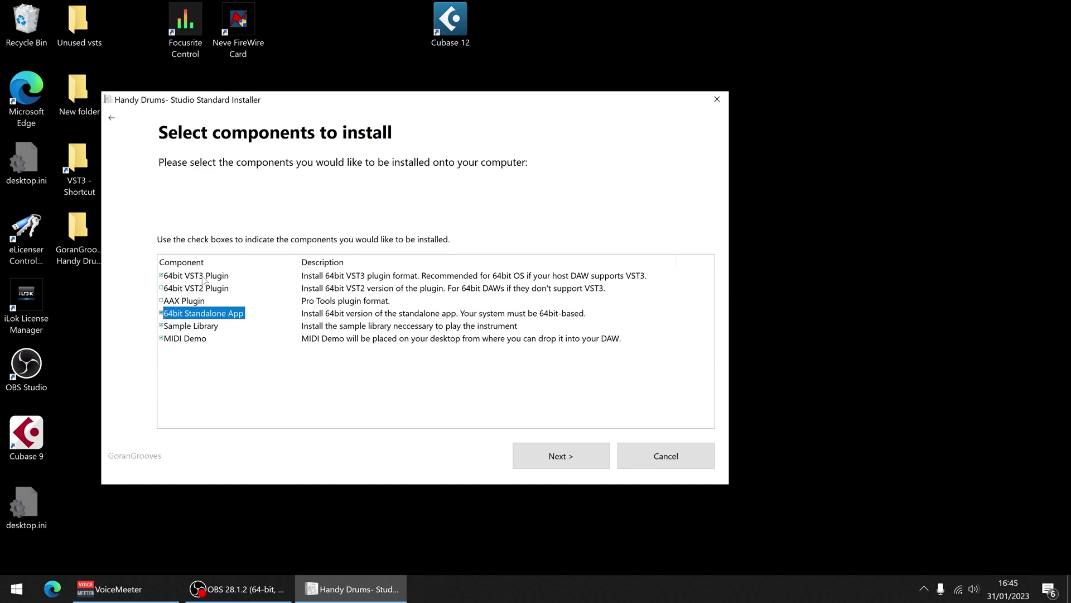
pyautogui.click(162, 327)
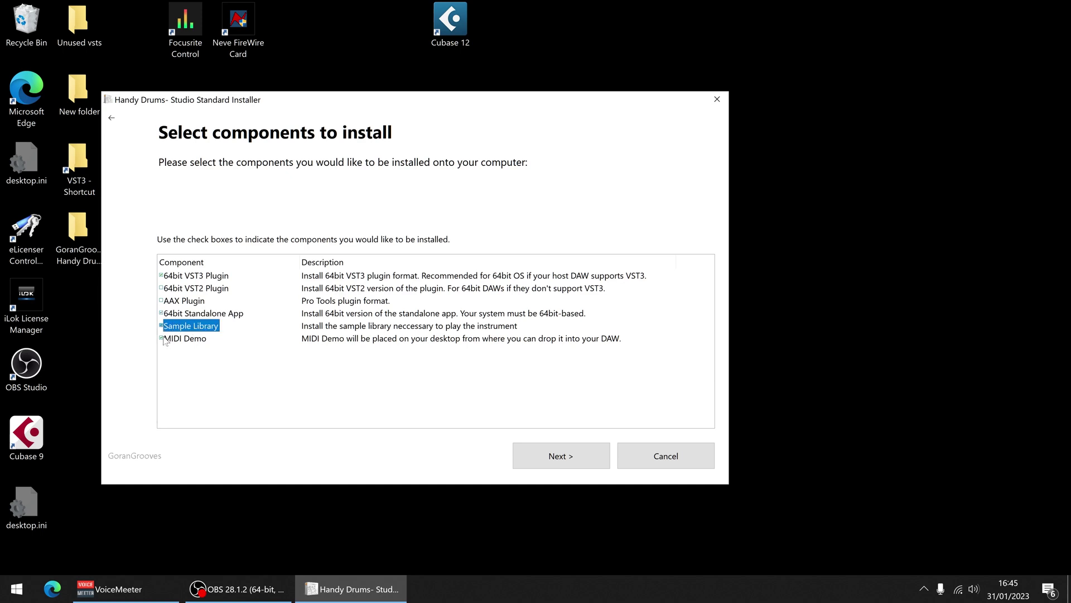
pyautogui.click(165, 340)
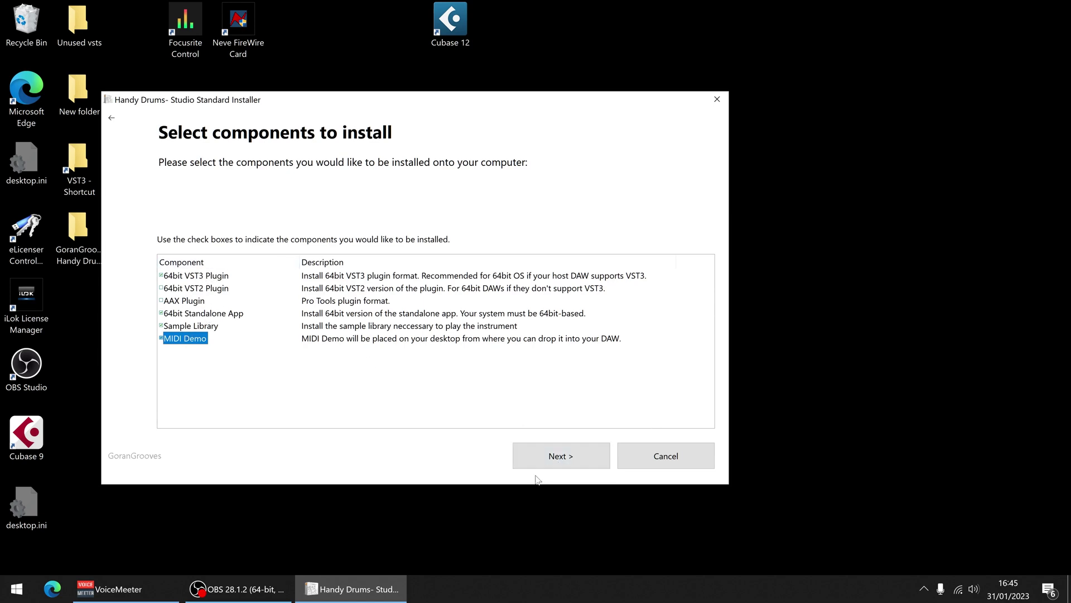
pyautogui.click(561, 456)
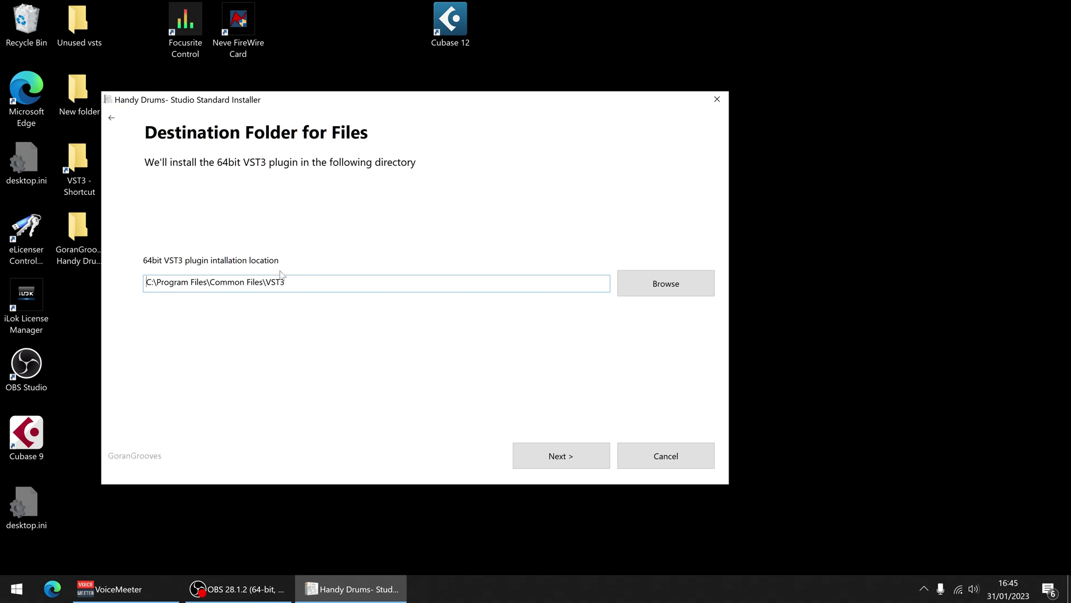
# Keep C:\Program Files\Common Files\VST3 as the VST3 plugin folder.
pyautogui.click(556, 449)
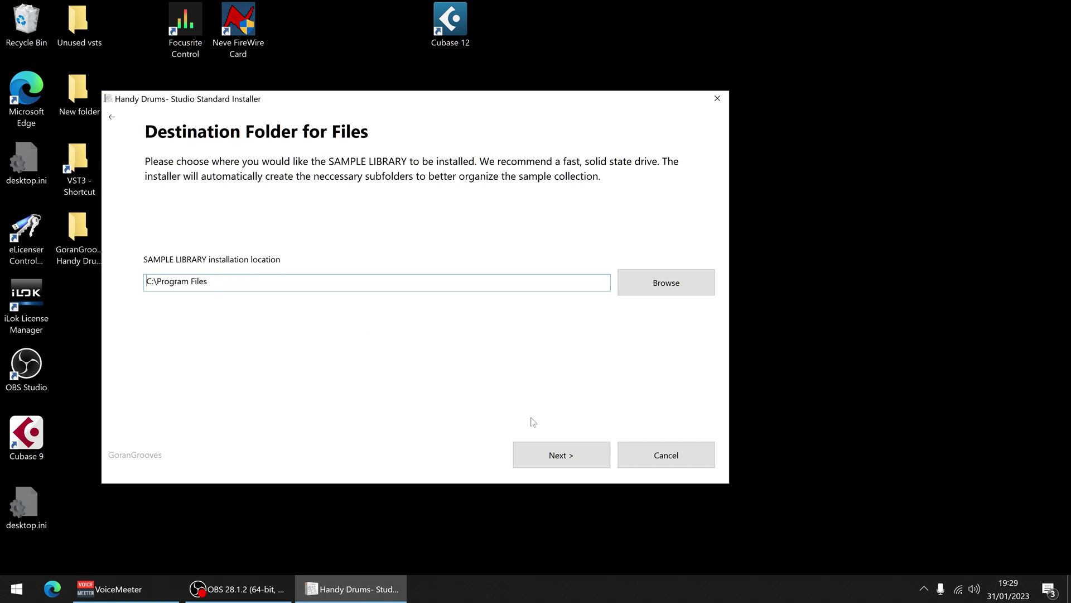
# Keep C:\Program Files for the library and install, overwriting existing files for all conflicts.
pyautogui.click(581, 463)
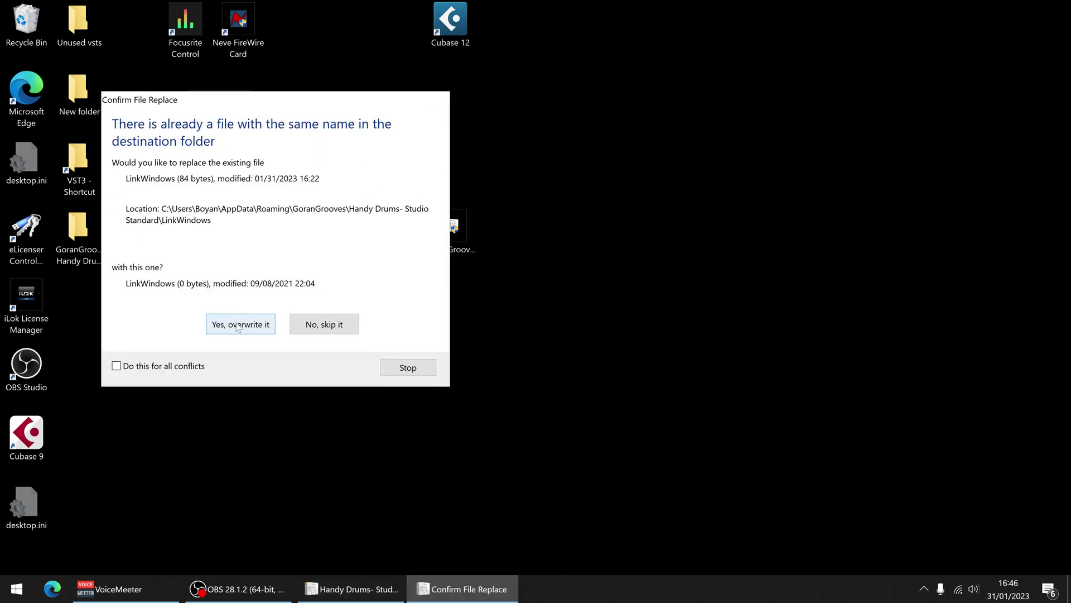
pyautogui.hotkey('alt', 'd')
pyautogui.click(221, 329)
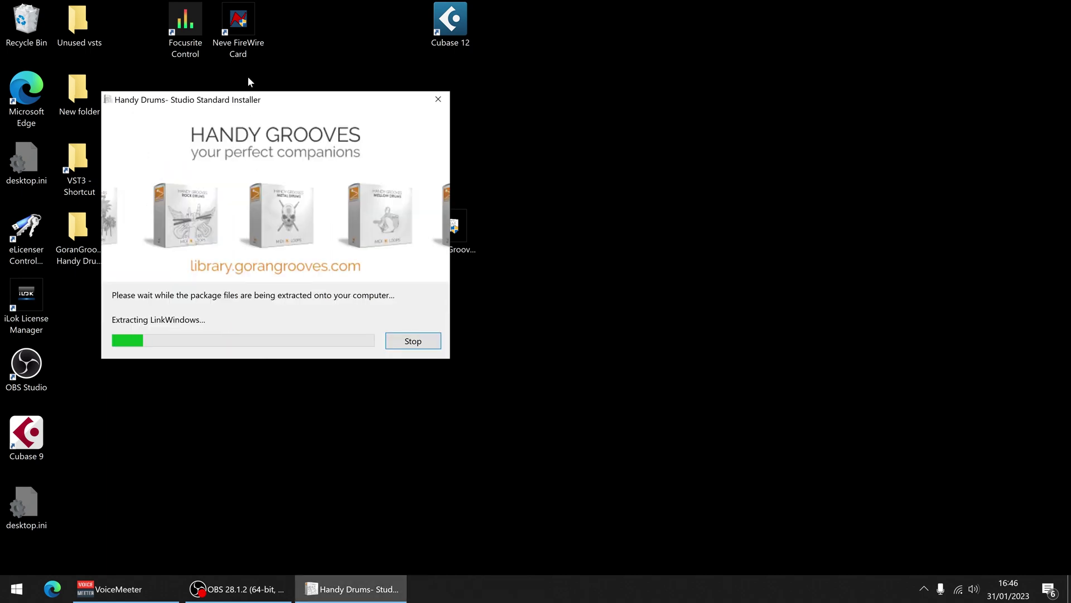
pyautogui.moveTo(261, 99); pyautogui.dragTo(441, 99)
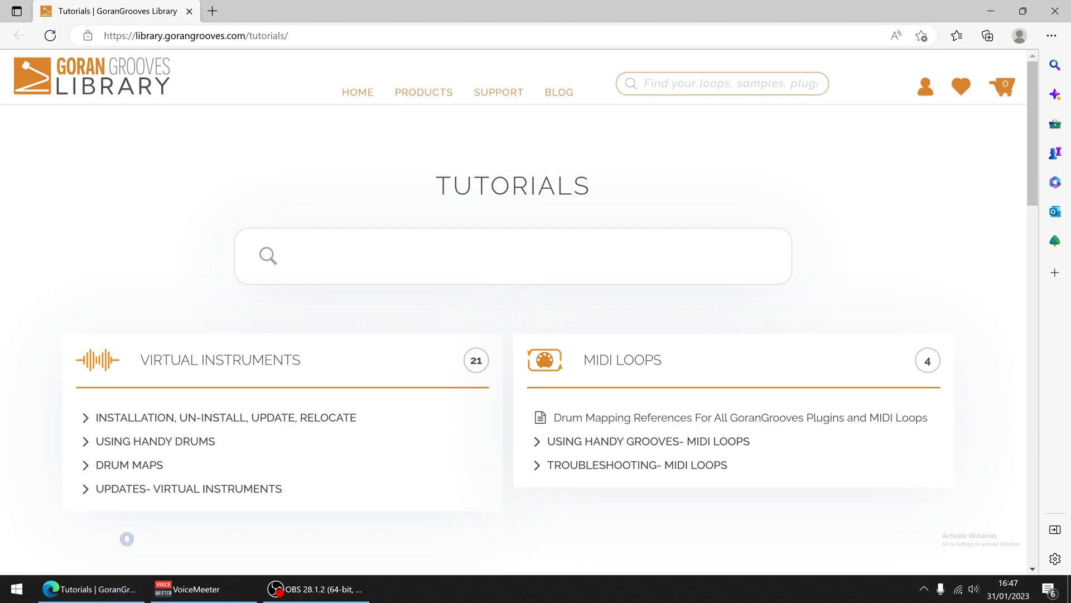
# Open 'Install Handy Drums on Windows' under INSTALLATION and scroll through its Destination Folder section.
pyautogui.click(148, 417)
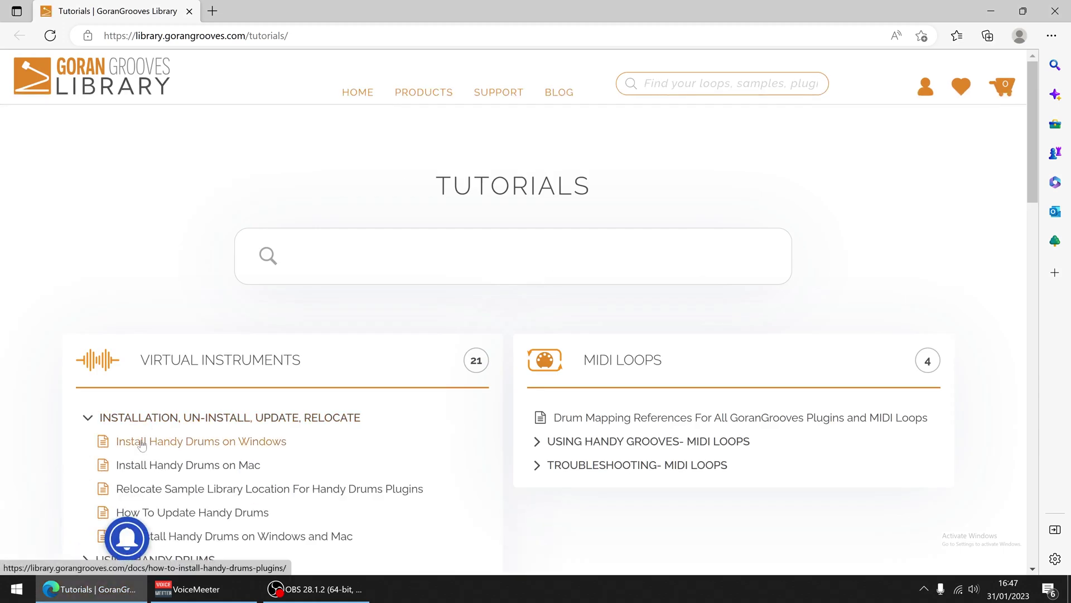
pyautogui.click(141, 442)
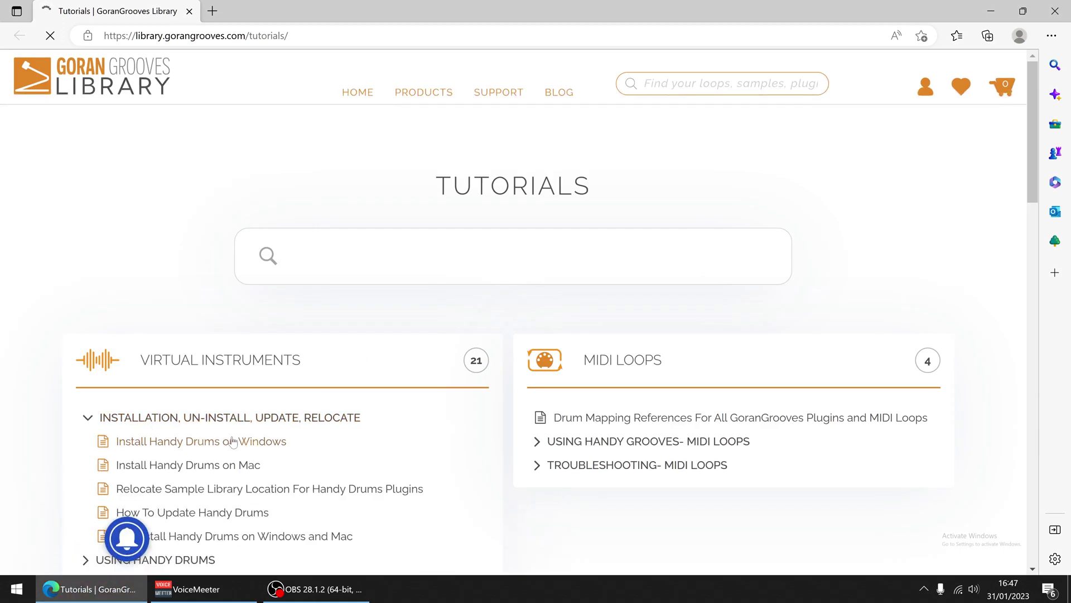
pyautogui.scroll(-7, 545, 291)
pyautogui.scroll(-20, 546, 291)
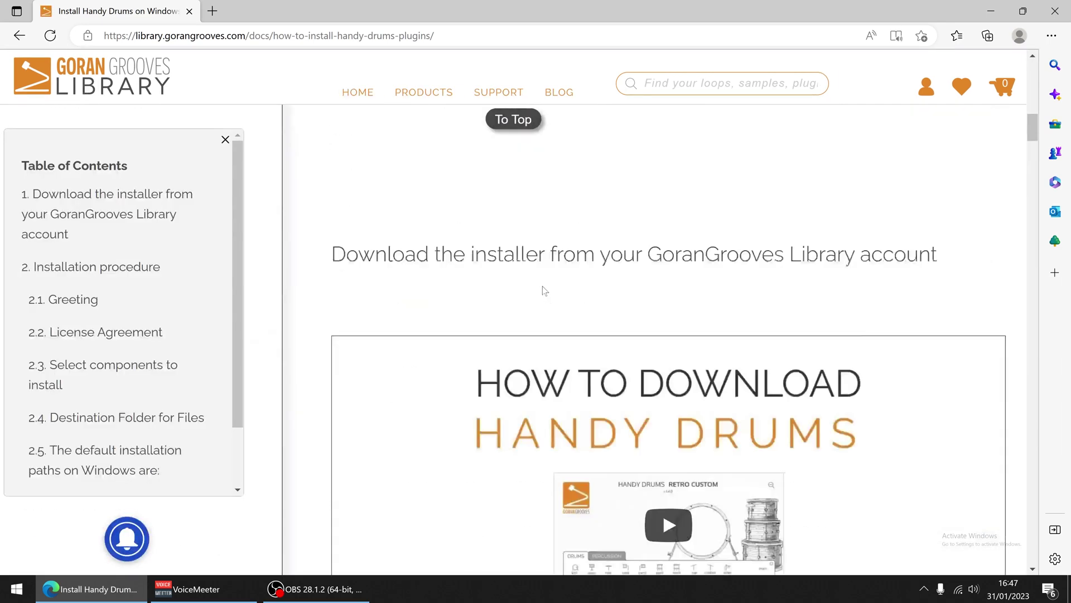
pyautogui.scroll(-20, 549, 282)
pyautogui.scroll(-14, 549, 282)
pyautogui.scroll(7, 551, 274)
pyautogui.scroll(-15, 548, 272)
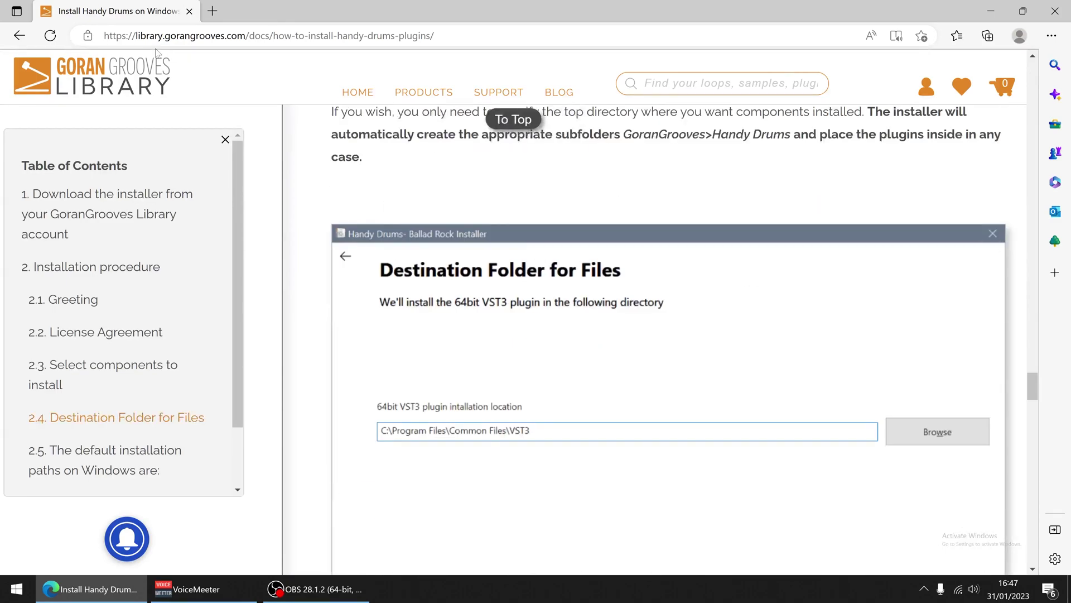
pyautogui.scroll(9, 132, 70)
pyautogui.scroll(12, 547, 266)
pyautogui.moveTo(492, 97)
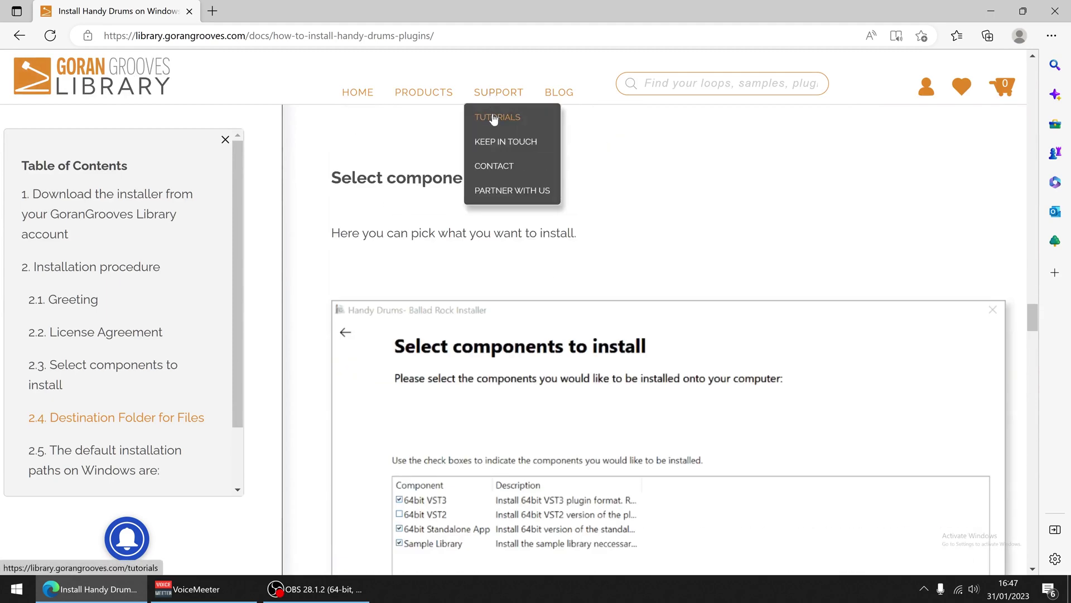
pyautogui.scroll(-18, 395, 281)
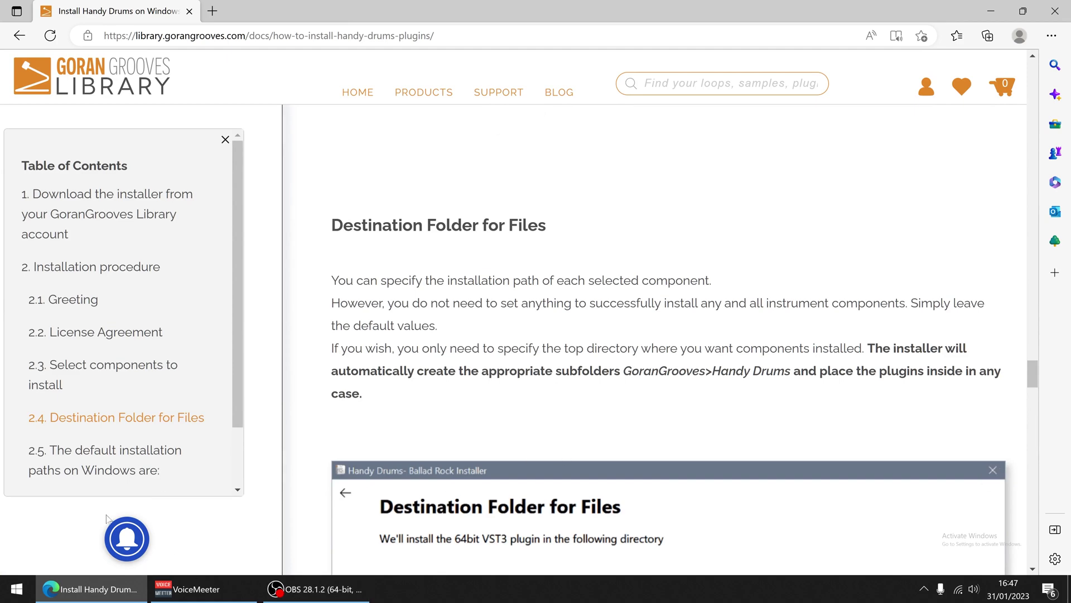
# Search the Start menu for 'studio' and launch the Handy Drums standalone app.
pyautogui.click(17, 589)
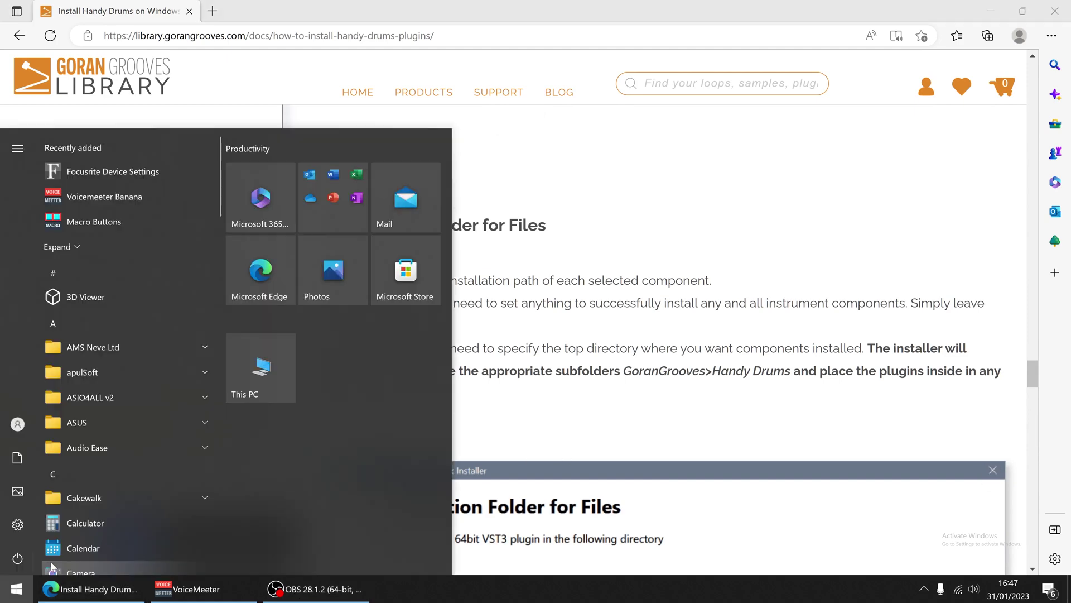
pyautogui.write('studio')
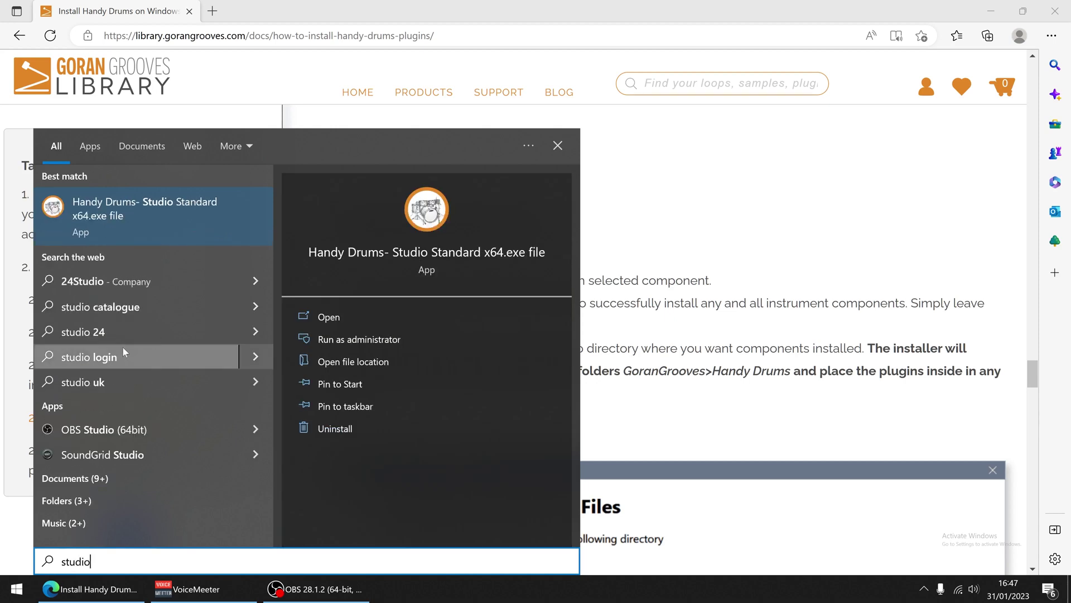
pyautogui.click(92, 220)
pyautogui.click(93, 219)
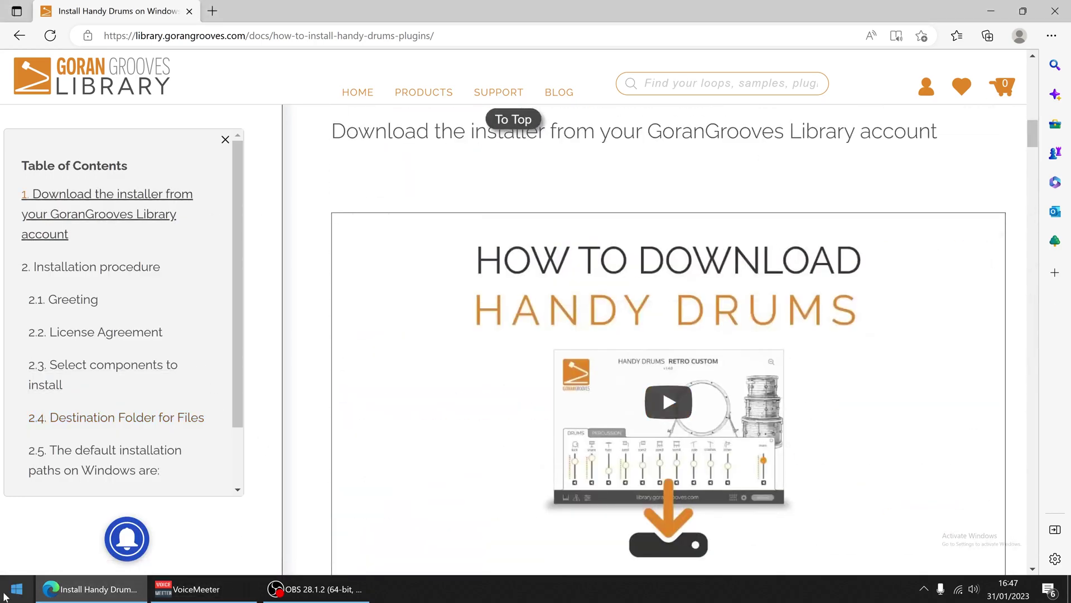
pyautogui.click(5, 596)
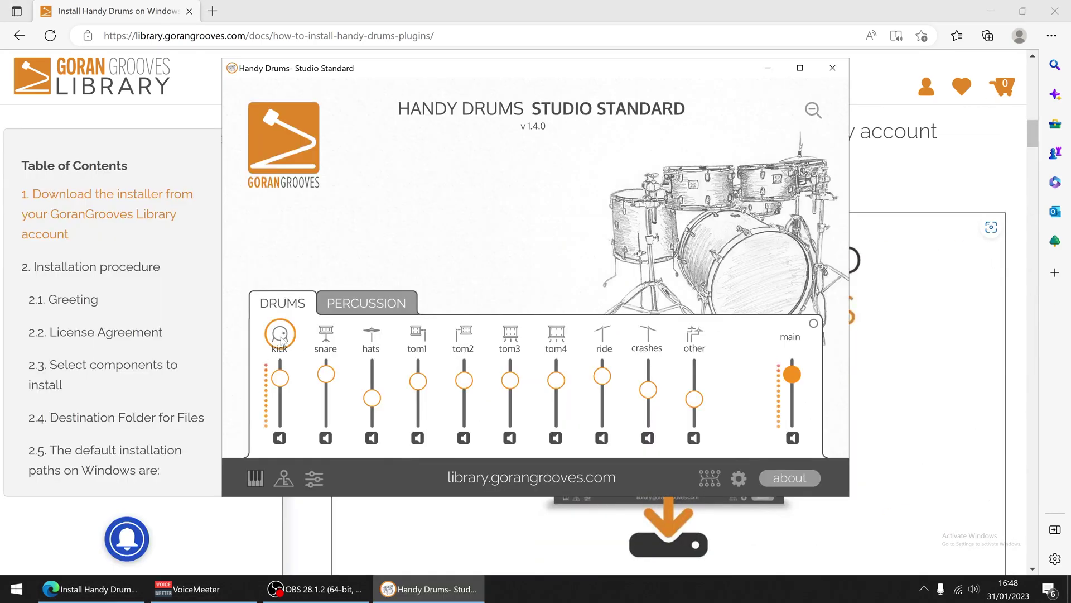
# Audition the snare, hats and toms 1–4, then bring up the audio settings.
pyautogui.click(326, 333)
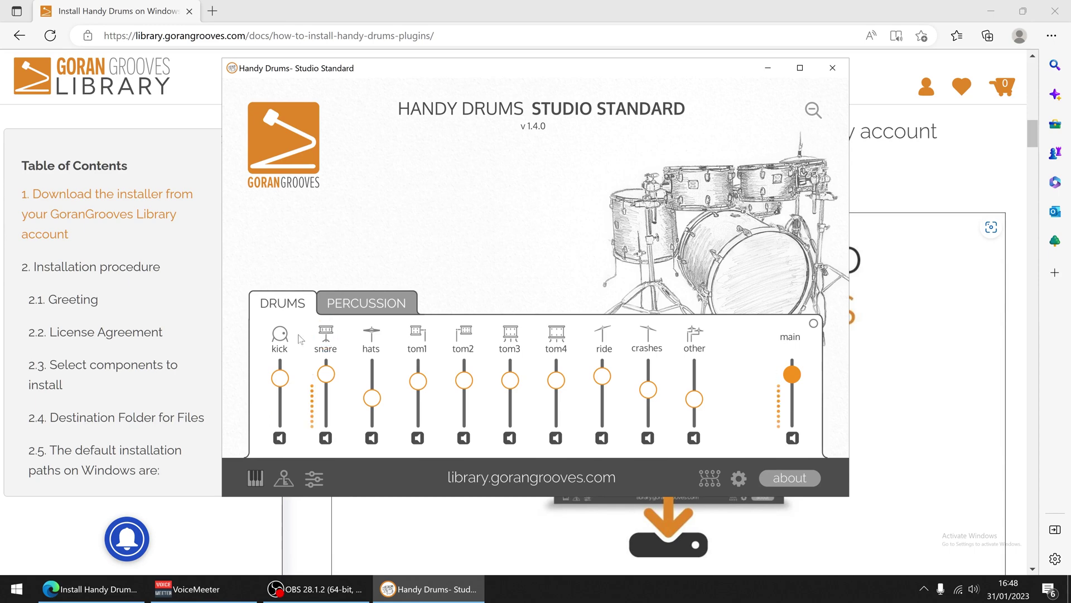
pyautogui.click(369, 334)
pyautogui.click(420, 334)
pyautogui.click(467, 334)
pyautogui.click(556, 335)
pyautogui.click(510, 334)
pyautogui.click(740, 479)
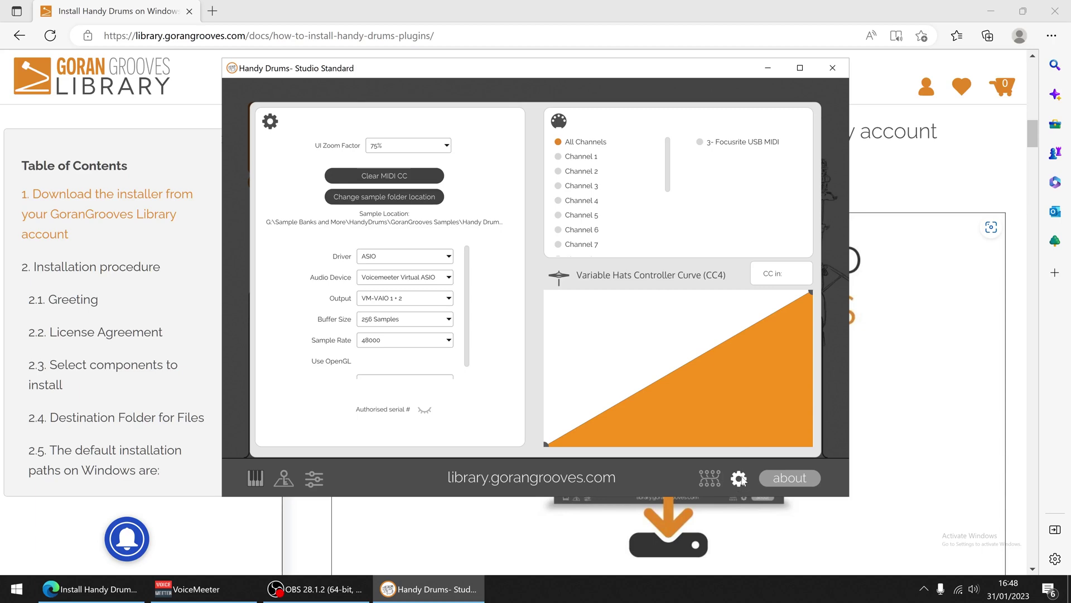
# Confirm the audio driver remains ASIO, return to the drum mixer and close the standalone app.
pyautogui.click(367, 257)
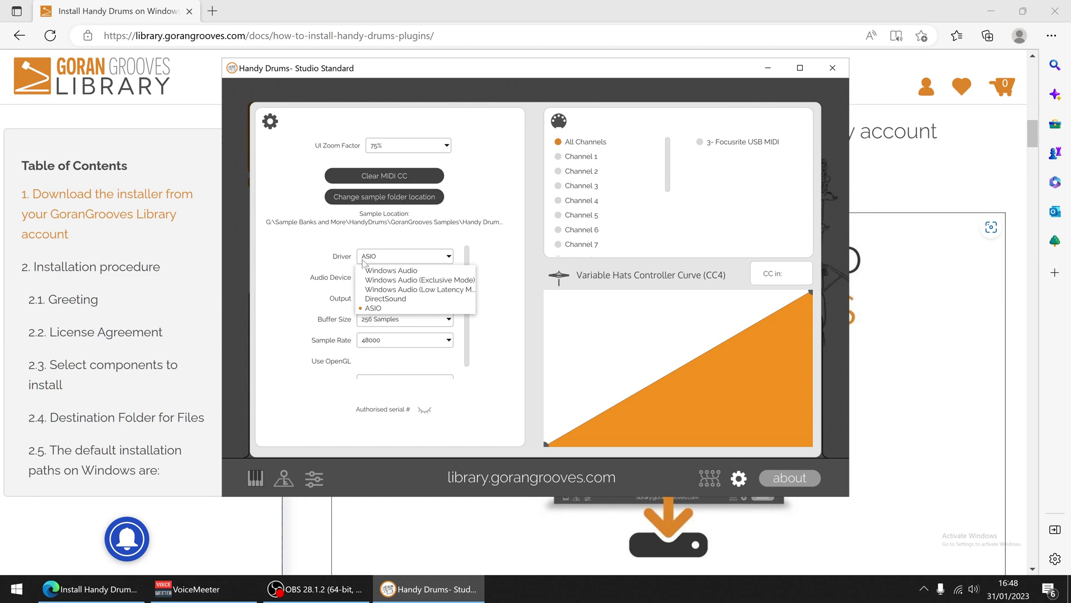
pyautogui.click(365, 259)
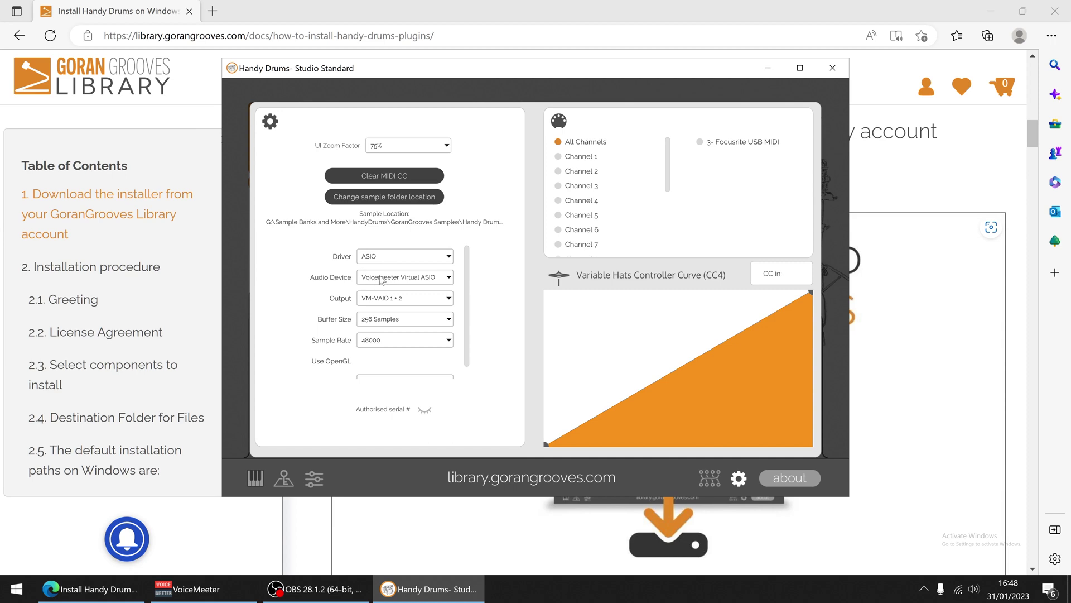
pyautogui.click(373, 260)
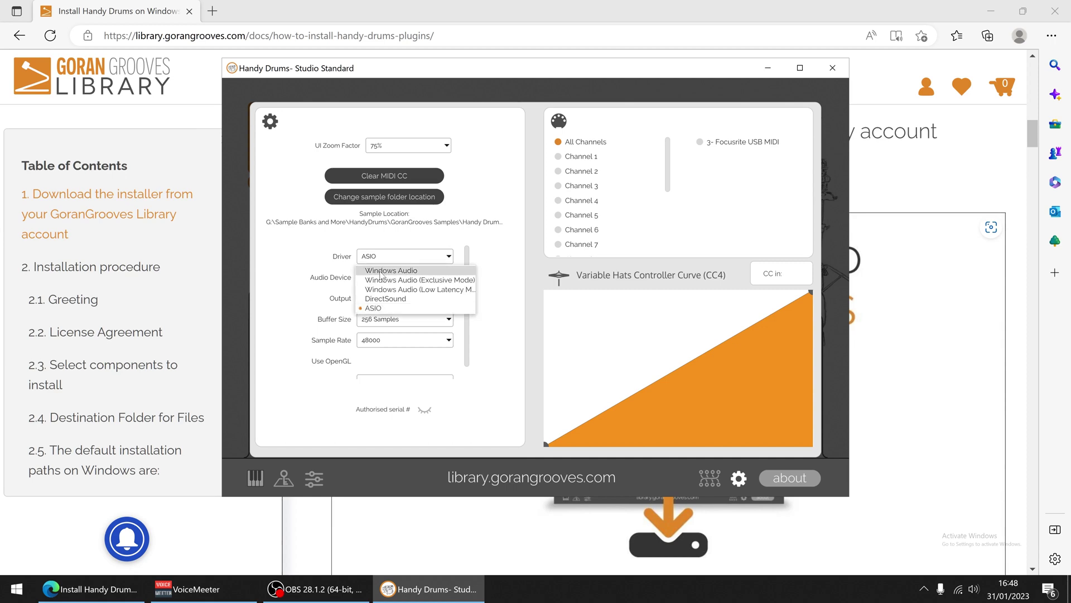
pyautogui.click(337, 262)
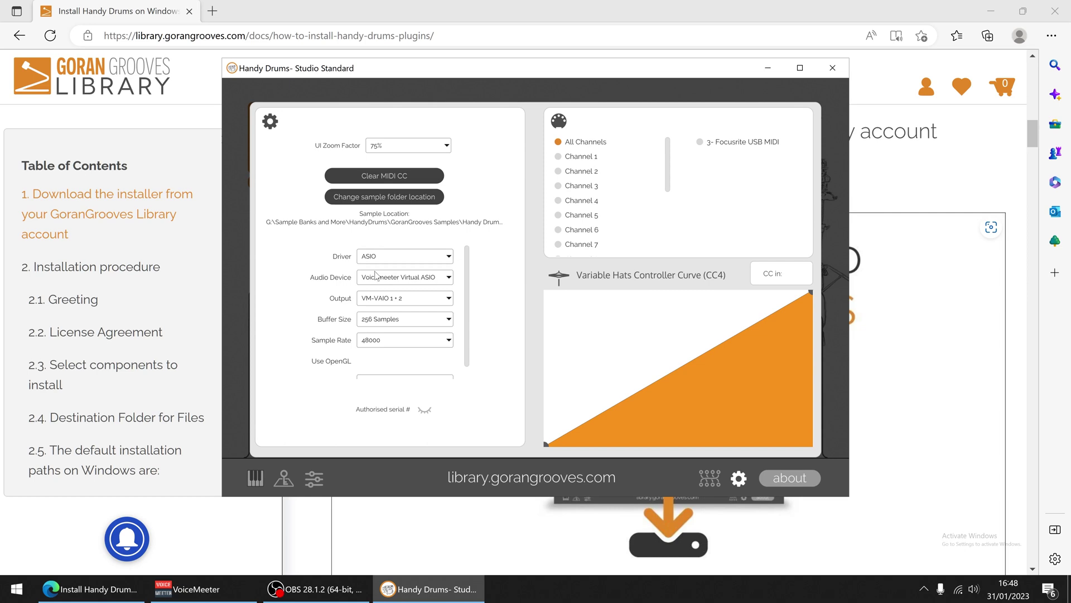
pyautogui.click(738, 478)
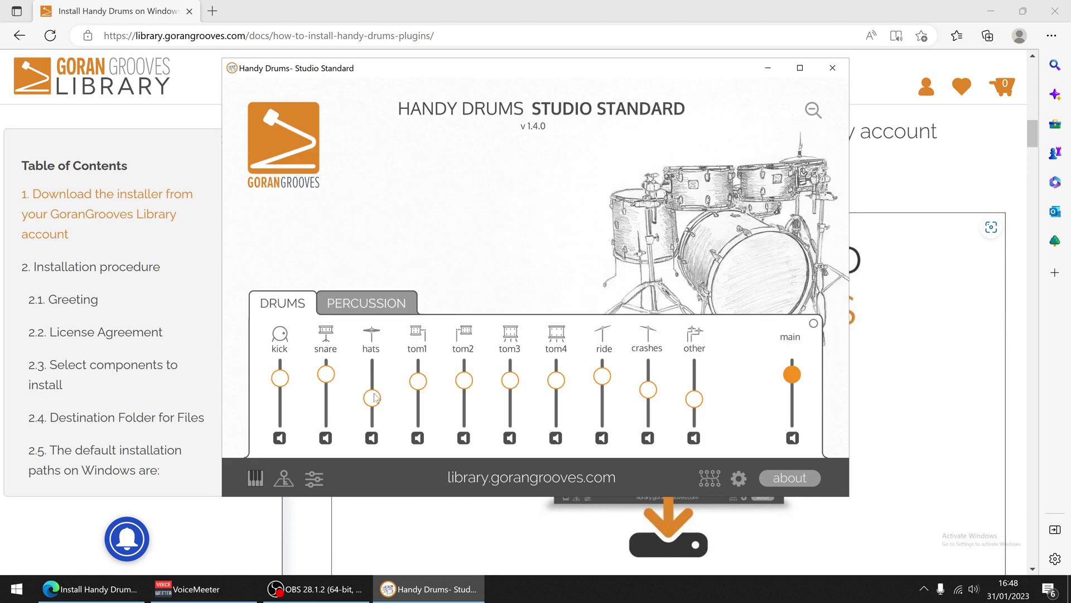
pyautogui.click(833, 68)
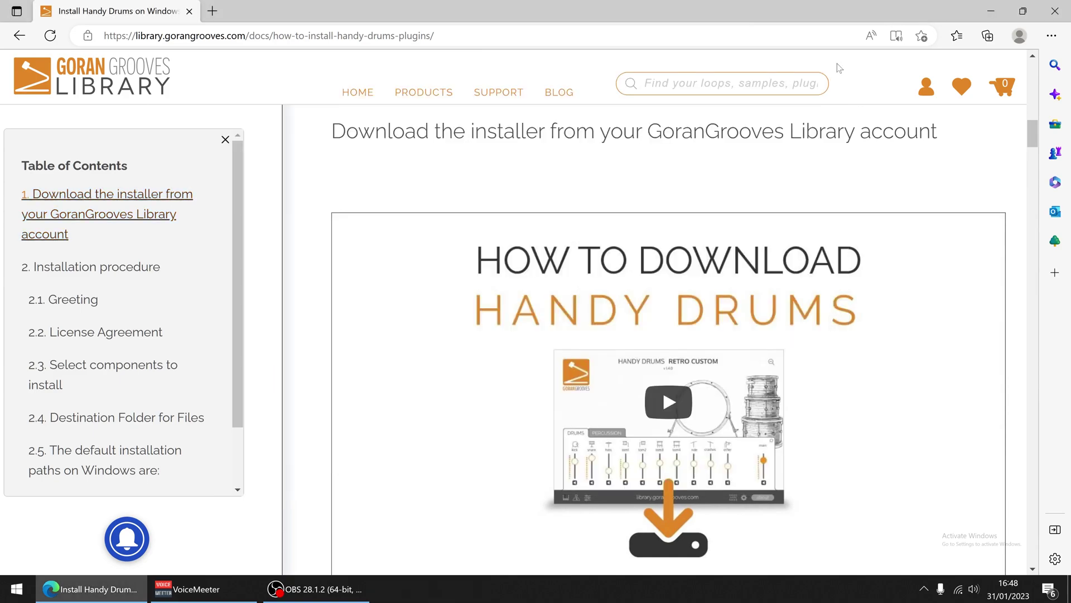
# Launch Cubase 12 from the desktop and create an empty project in the Test Project folder.
pyautogui.press('super+d')
pyautogui.click(462, 21)
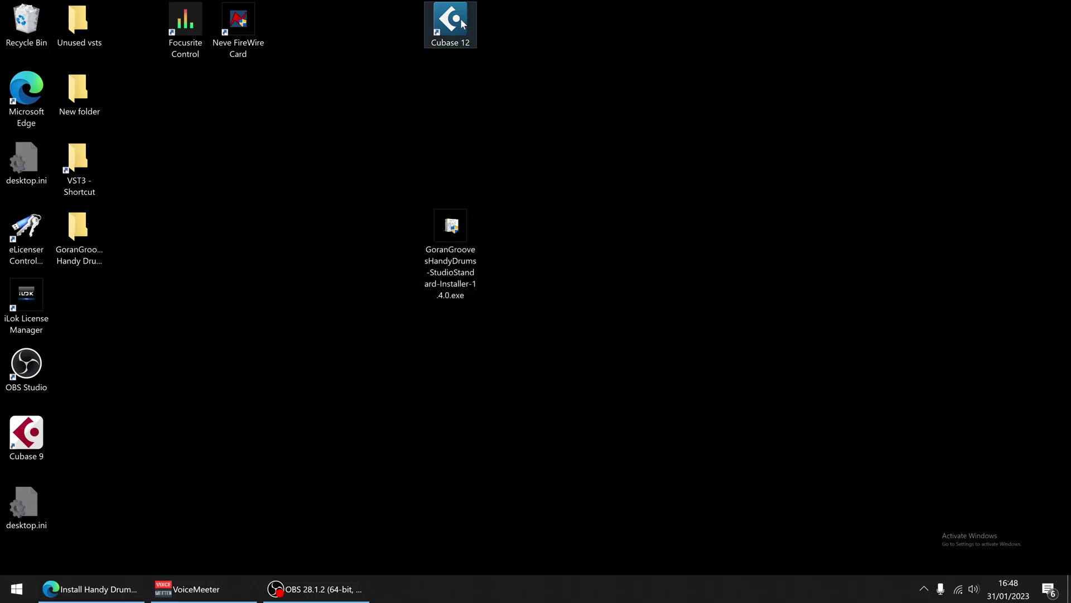
pyautogui.doubleClick(462, 21)
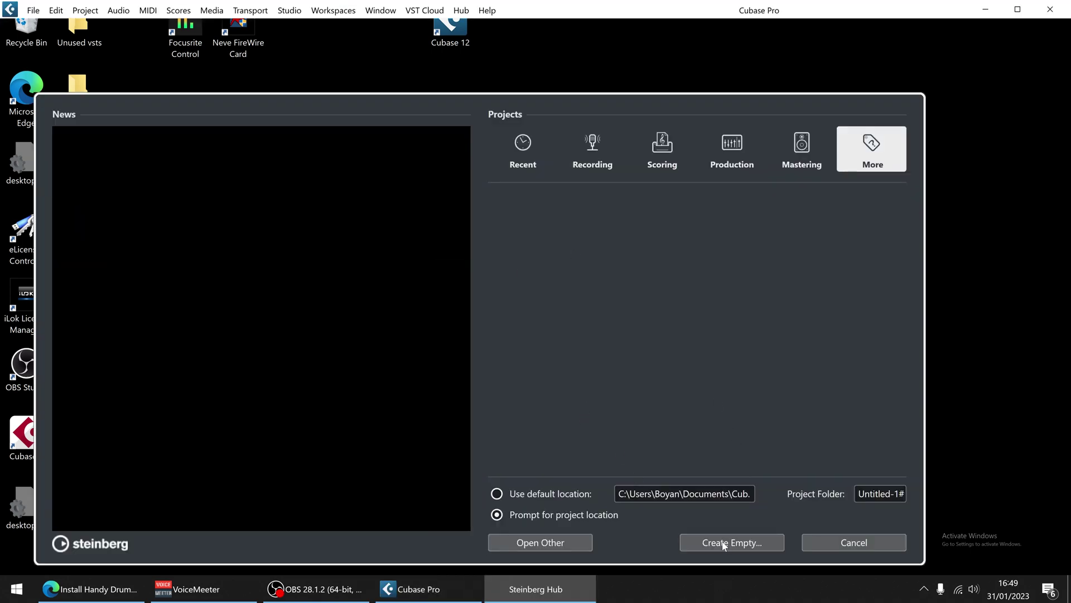
pyautogui.click(723, 543)
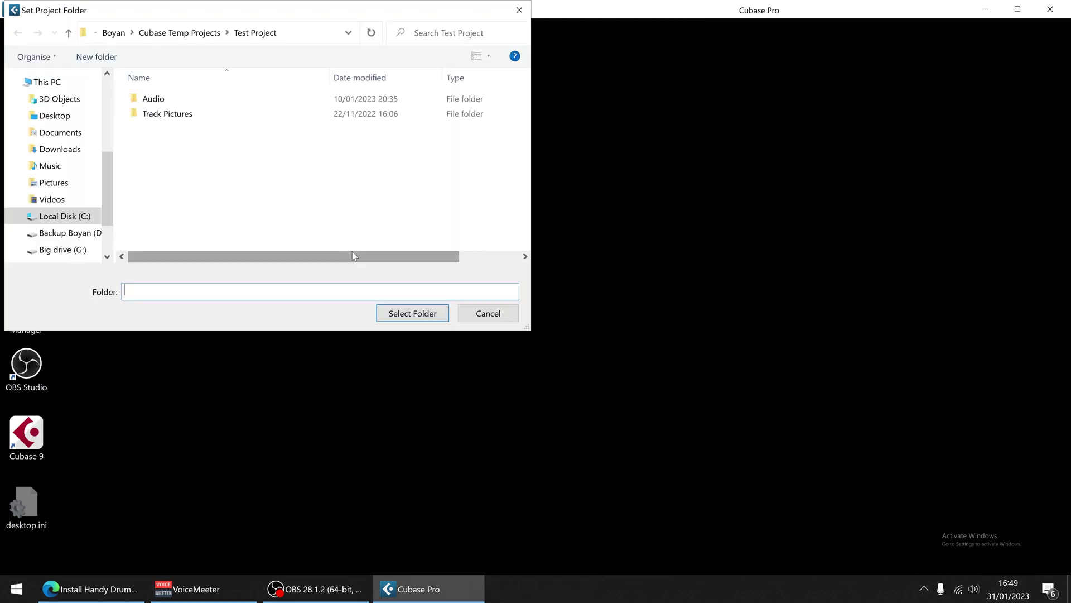
pyautogui.click(266, 33)
pyautogui.click(392, 311)
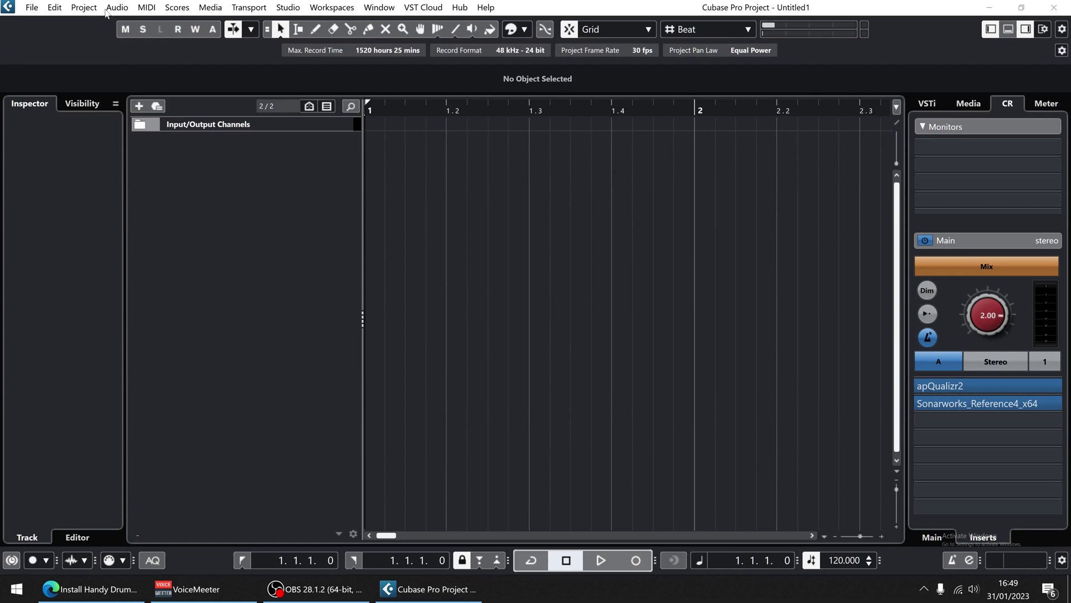
# Add an instrument track named 'Studio Drums' using Handy Drums – Studio Standard via Project > Add Track.
pyautogui.click(111, 9)
pyautogui.moveTo(85, 7)
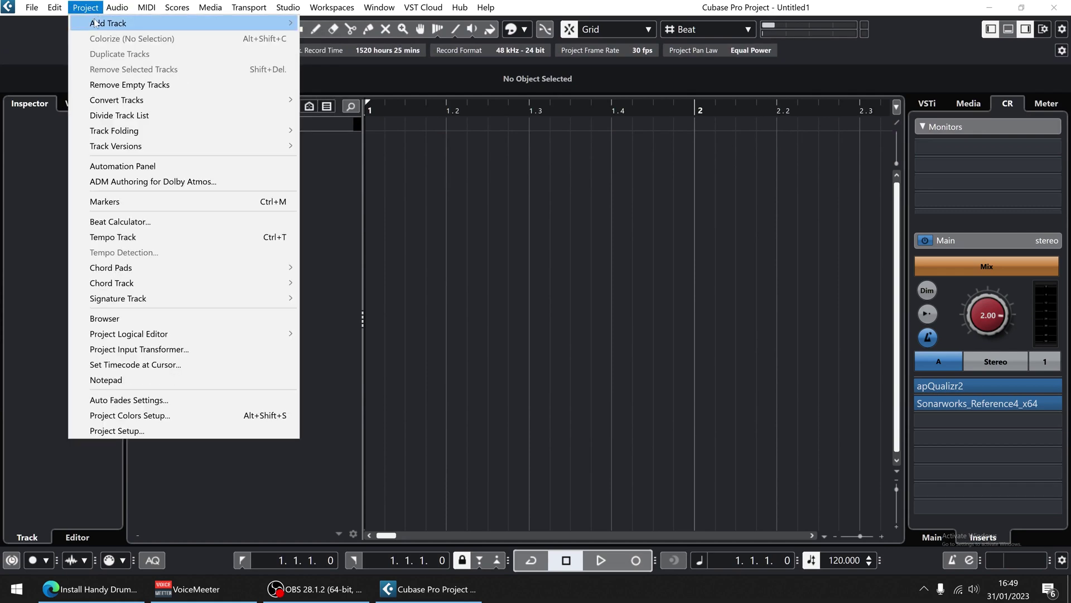
pyautogui.moveTo(96, 25)
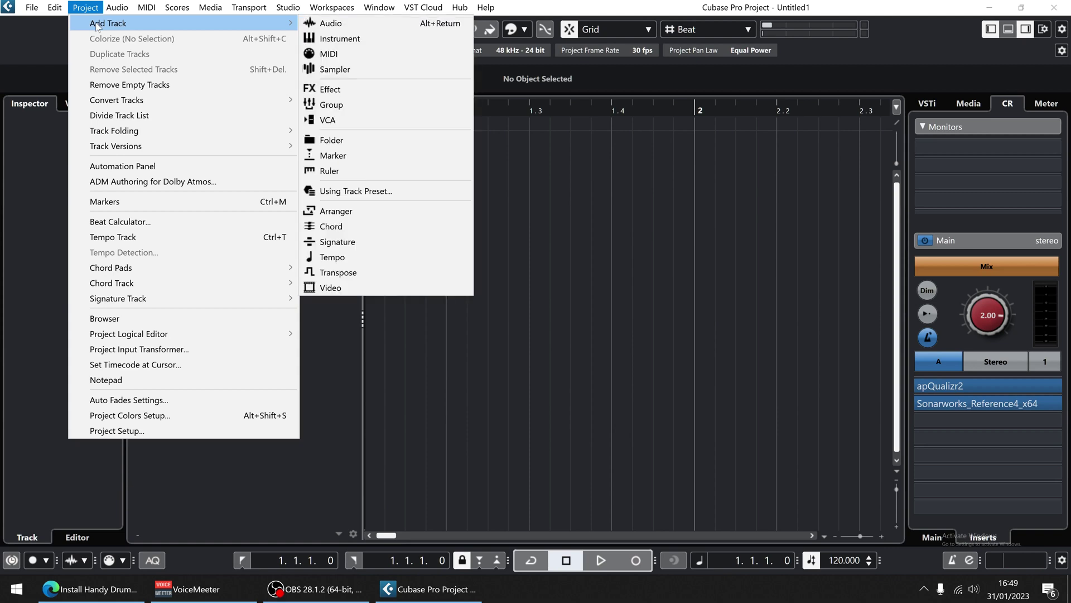
pyautogui.click(342, 38)
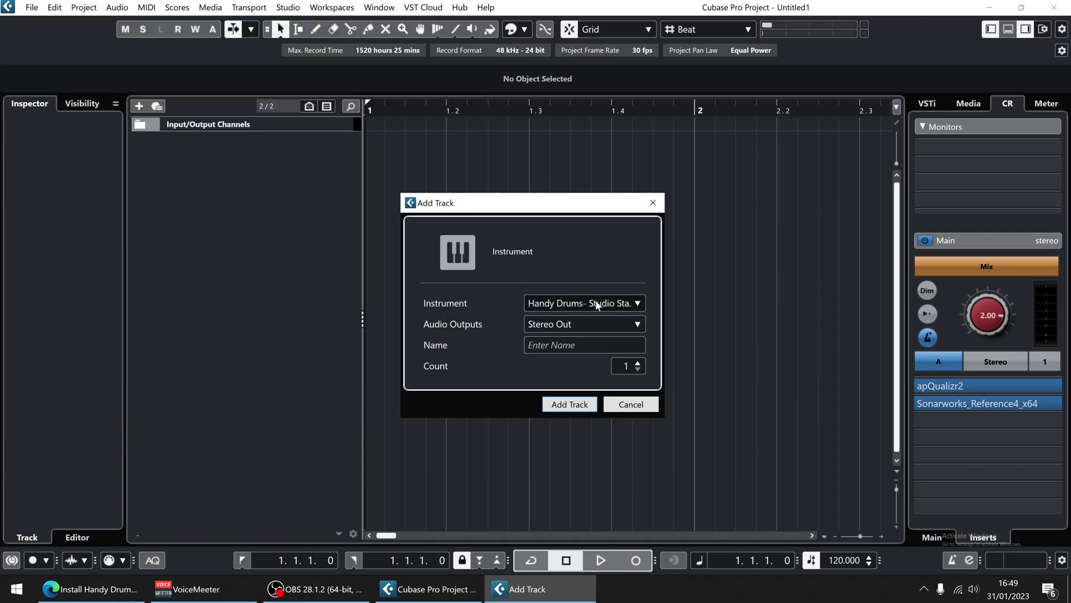
pyautogui.click(558, 345)
pyautogui.write('Stuid')
pyautogui.press('BackSpace')
pyautogui.press('BackSpace')
pyautogui.write('io Drums')
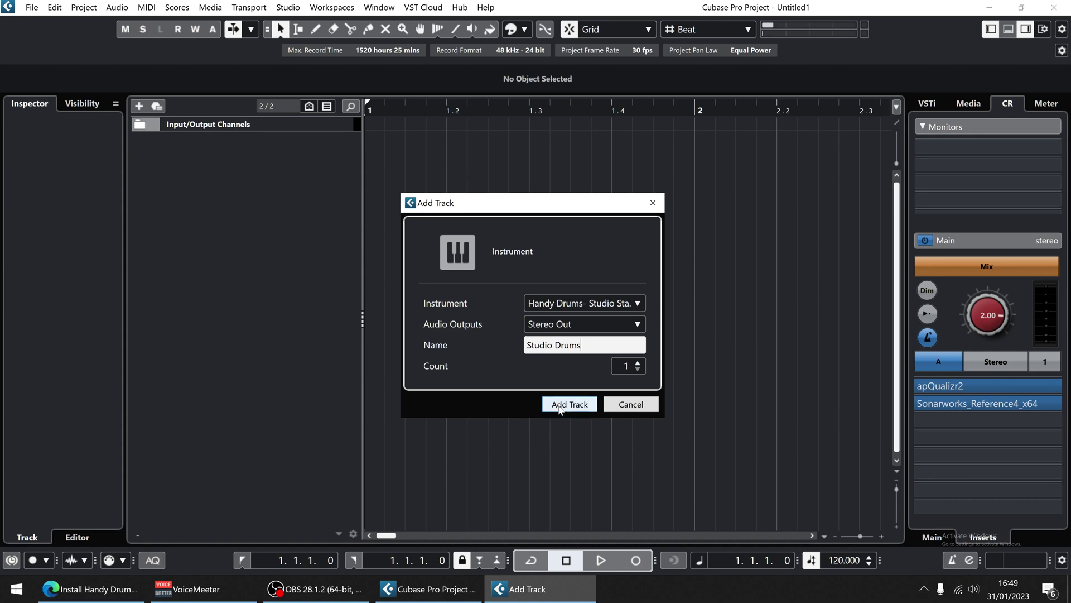
pyautogui.click(560, 406)
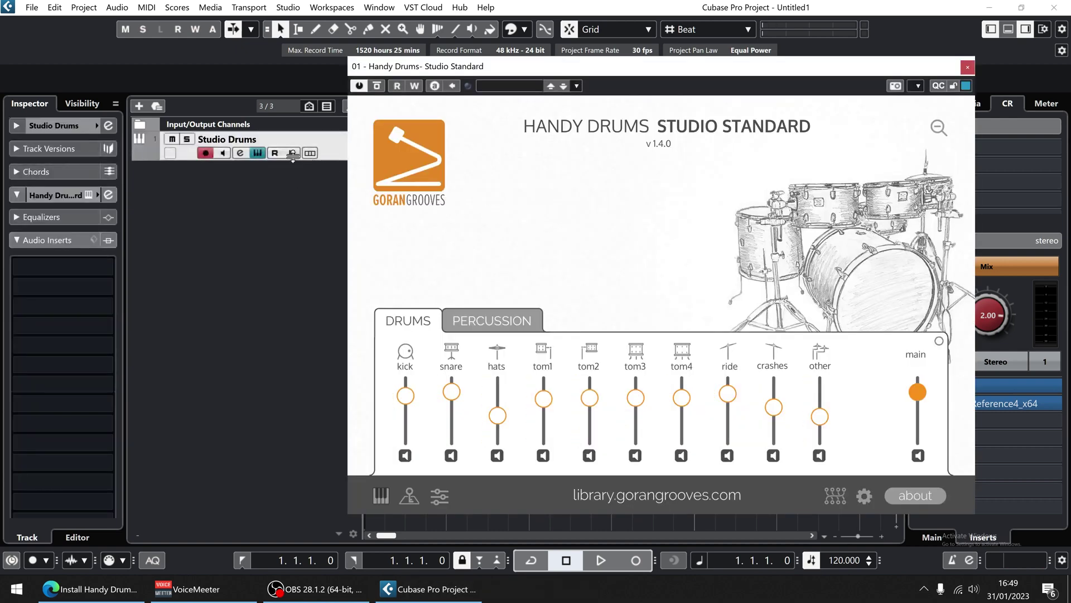
# Play the kick, hats and tom2 pads in the Handy Drums plugin window inside Cubase.
pyautogui.moveTo(607, 71); pyautogui.dragTo(564, 75)
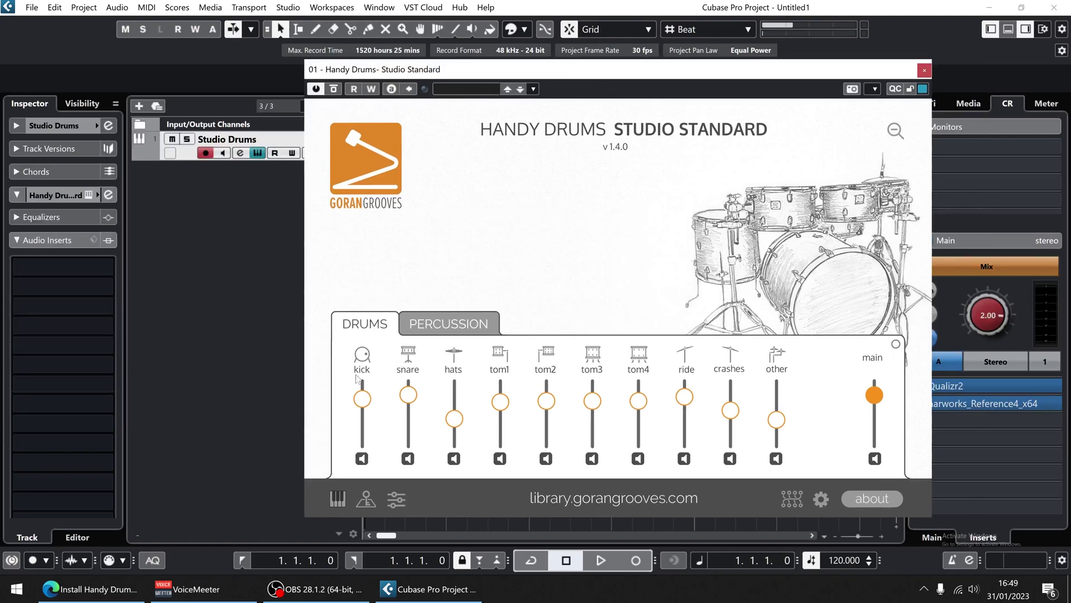
pyautogui.click(362, 355)
pyautogui.click(448, 356)
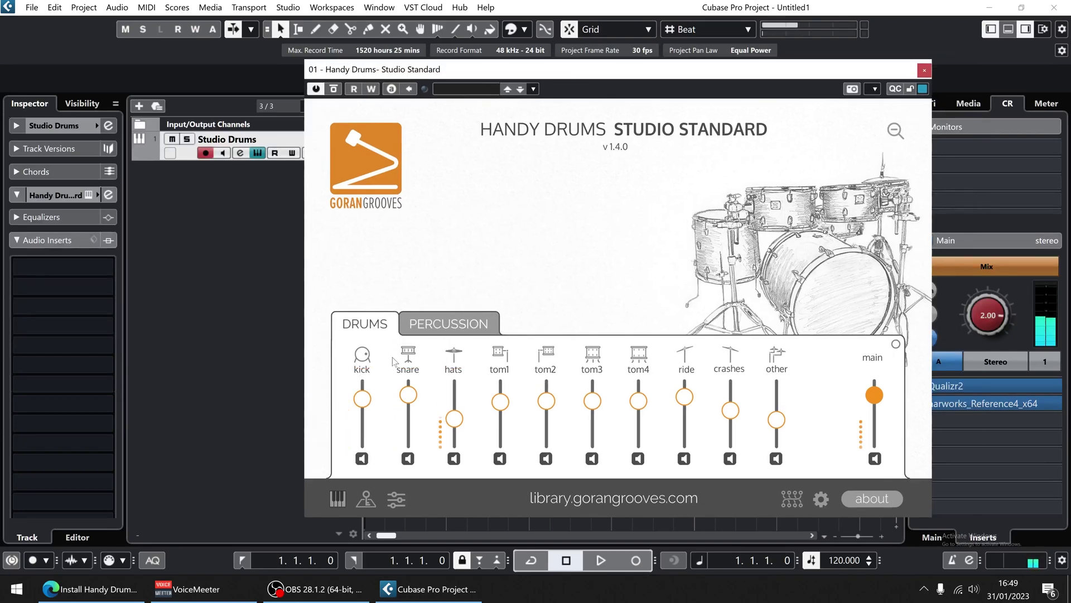
pyautogui.click(363, 357)
pyautogui.click(542, 370)
pyautogui.click(362, 355)
pyautogui.moveTo(523, 72); pyautogui.dragTo(506, 88)
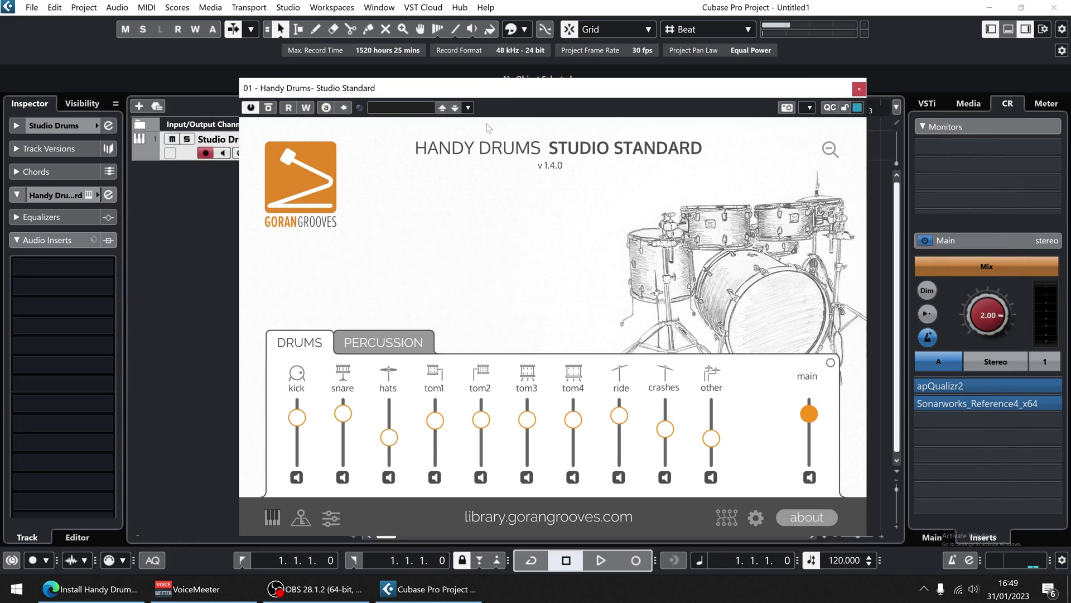